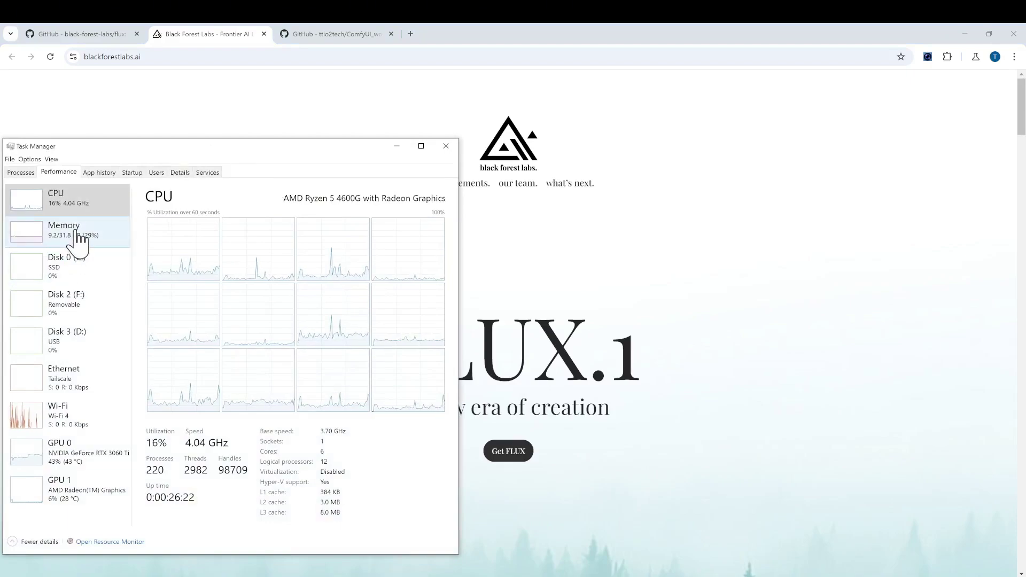
Step: View CPU performance, then Memory details showing 9.2 GB of 31.8 GB in use
{"action": "left_click", "coordinate": [84, 202]}
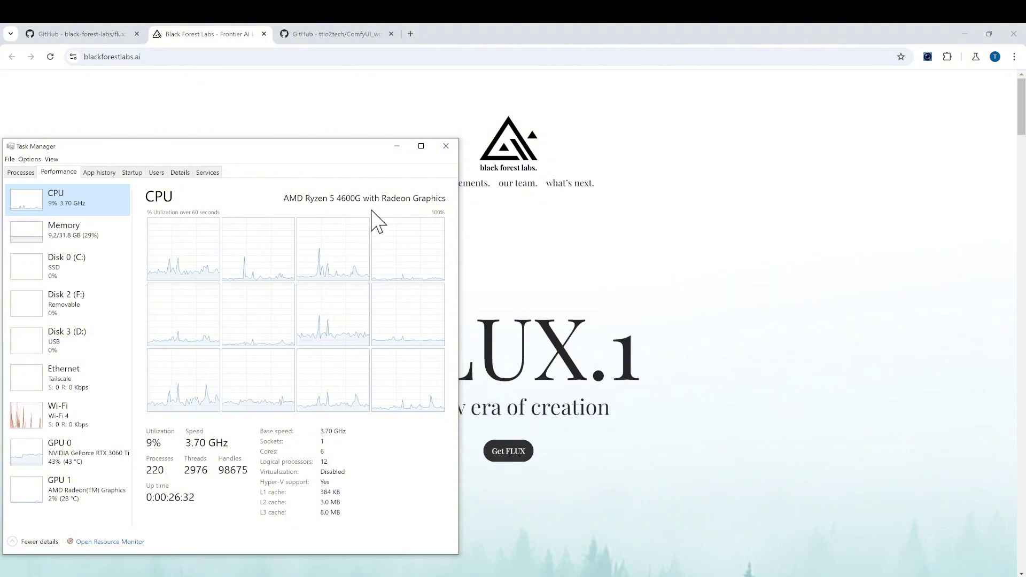
{"action": "left_click", "coordinate": [56, 242]}
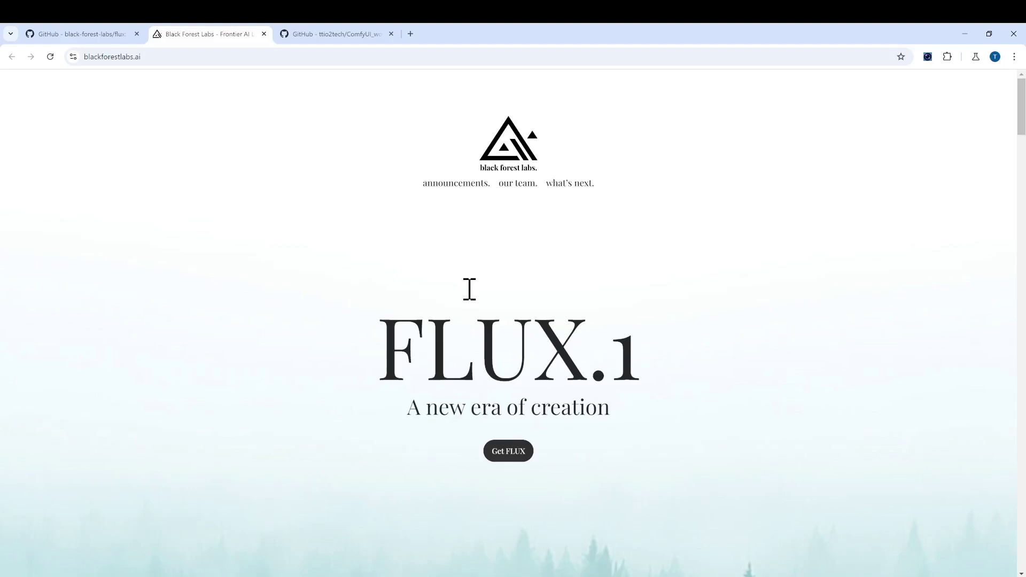
Step: Download flux_dev_checkpoint_example.png from ComfyUI_workflows_collection and open a blank new tab
{"action": "left_click", "coordinate": [351, 35]}
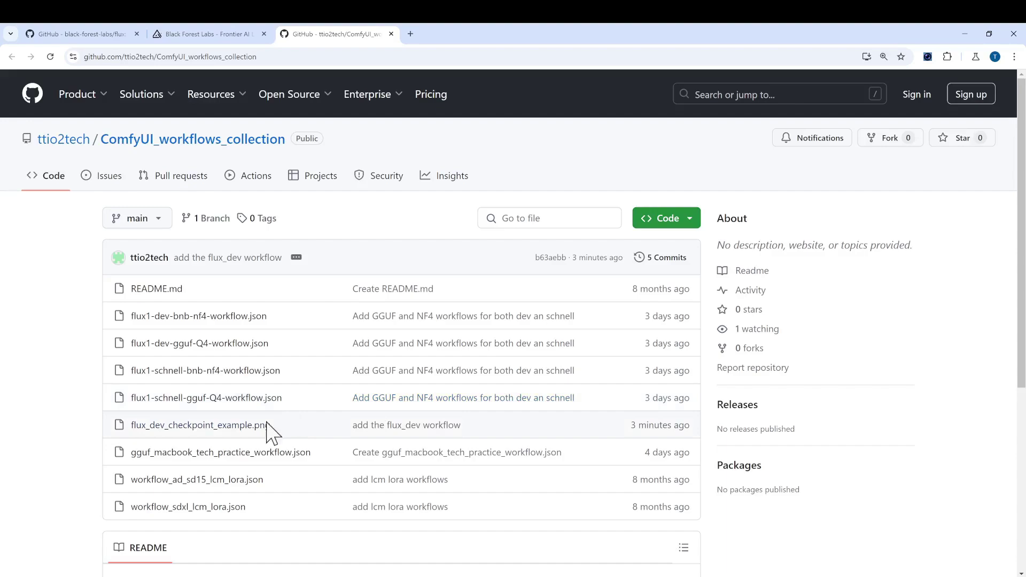
{"action": "left_click", "coordinate": [212, 429]}
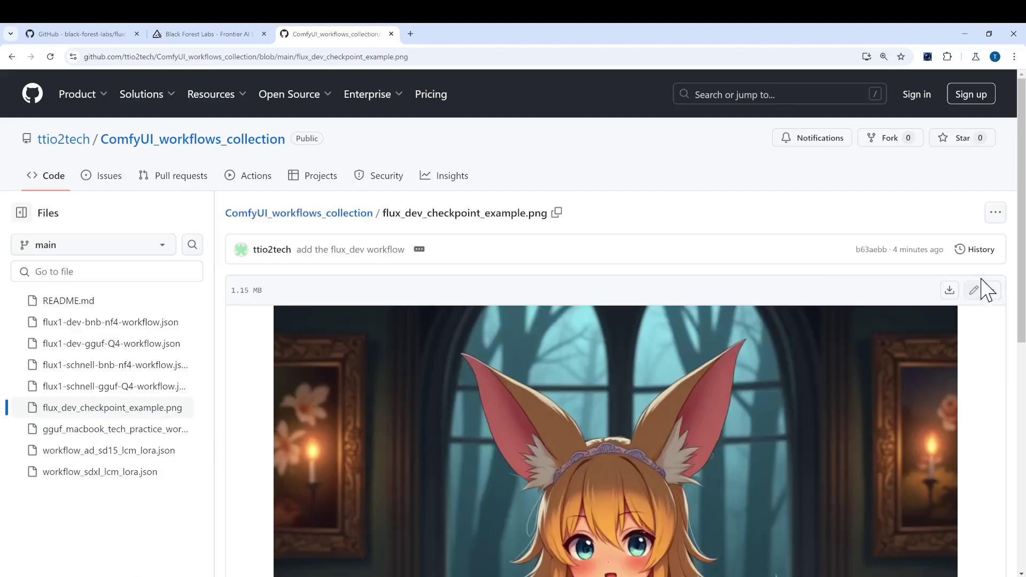
{"action": "left_click", "coordinate": [950, 292]}
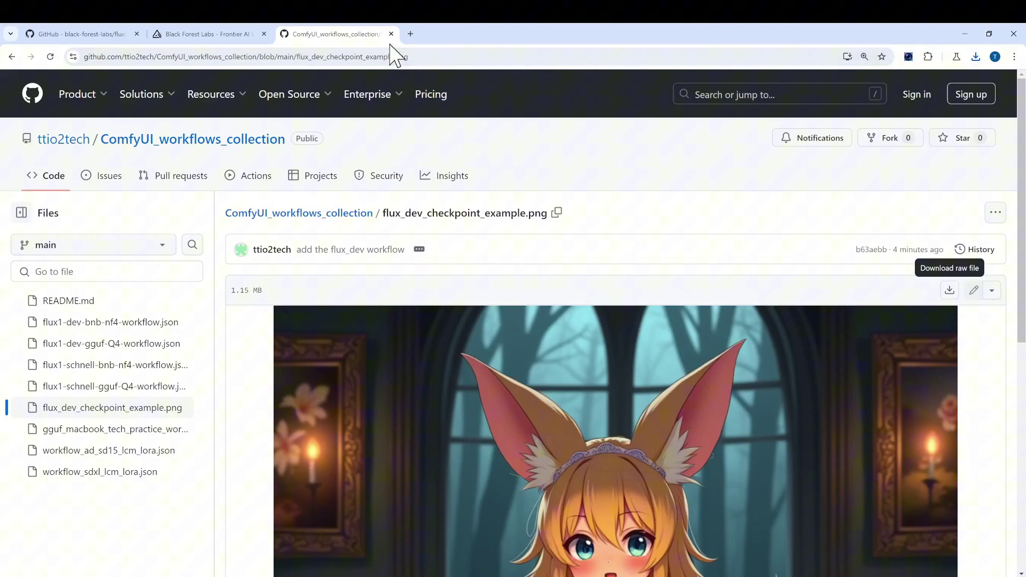
{"action": "left_click", "coordinate": [410, 34]}
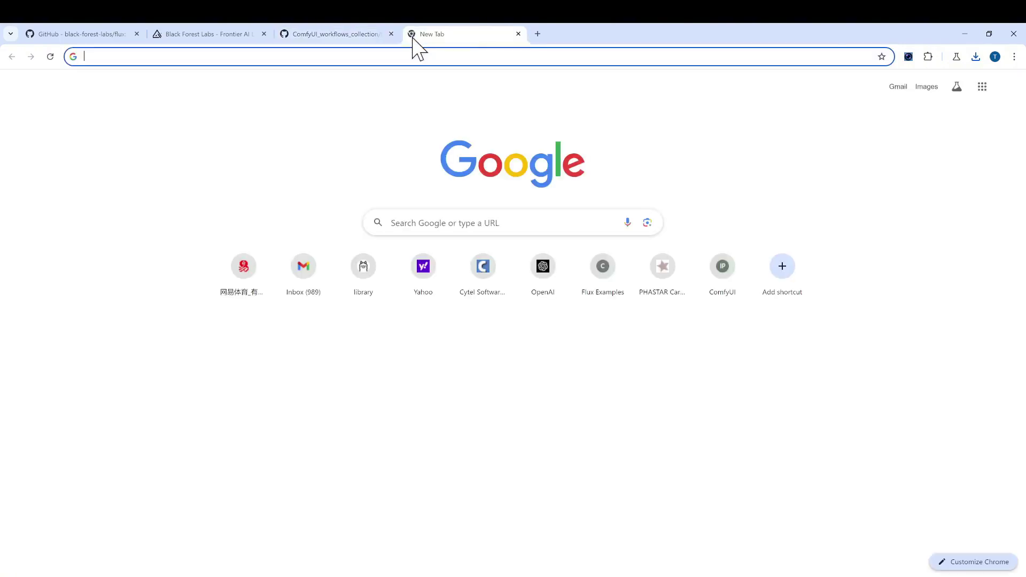
Step: In Anaconda Prompt, enter ComfyUI, activate py310nvda and run python main.py
{"action": "left_click", "coordinate": [357, 36]}
{"action": "key", "text": "alt+Tab"}
{"action": "left_click_drag", "start_coordinate": [277, 143], "coordinate": [229, 160]}
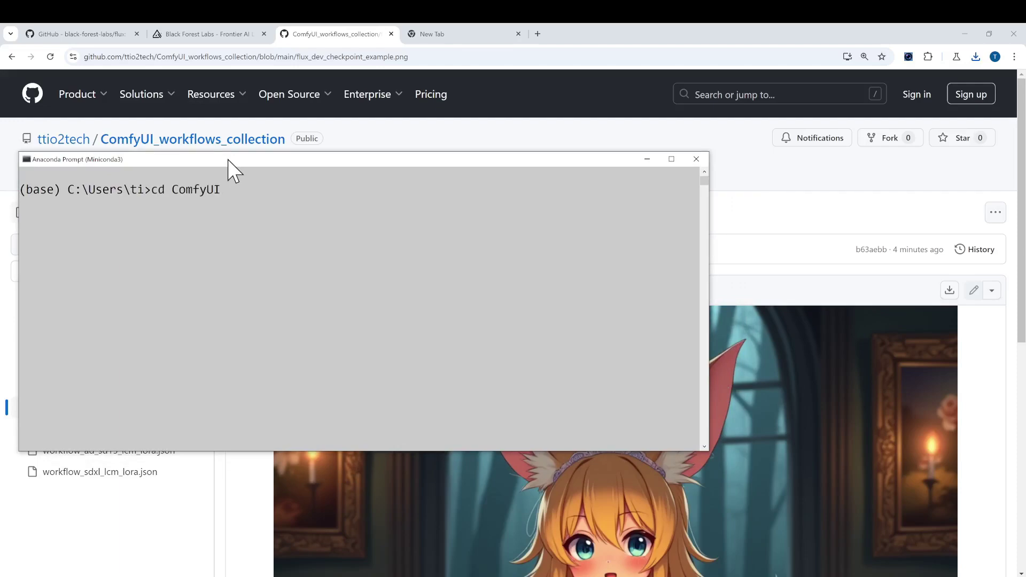
{"action": "key", "text": "Return"}
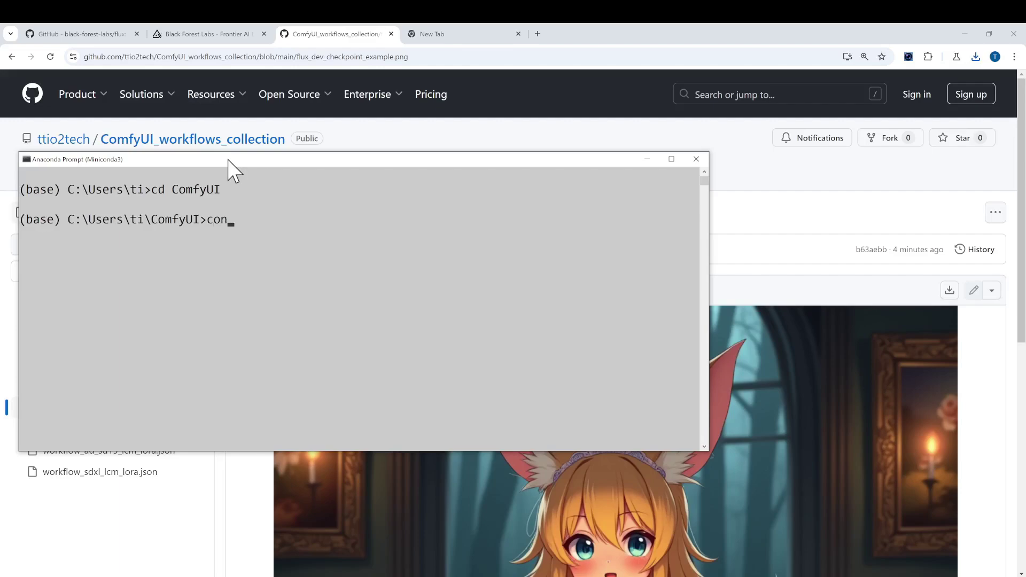
{"action": "type", "text": "conda activate py310nvda"}
{"action": "key", "text": "Return"}
{"action": "type", "text": "python main.py"}
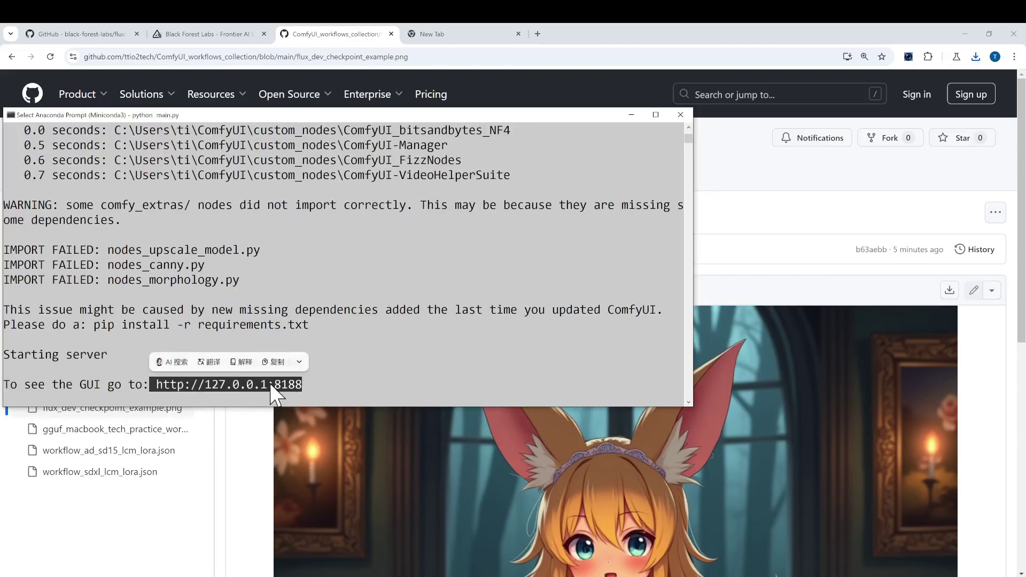
{"action": "right_click", "coordinate": [275, 387]}
{"action": "left_click", "coordinate": [301, 385]}
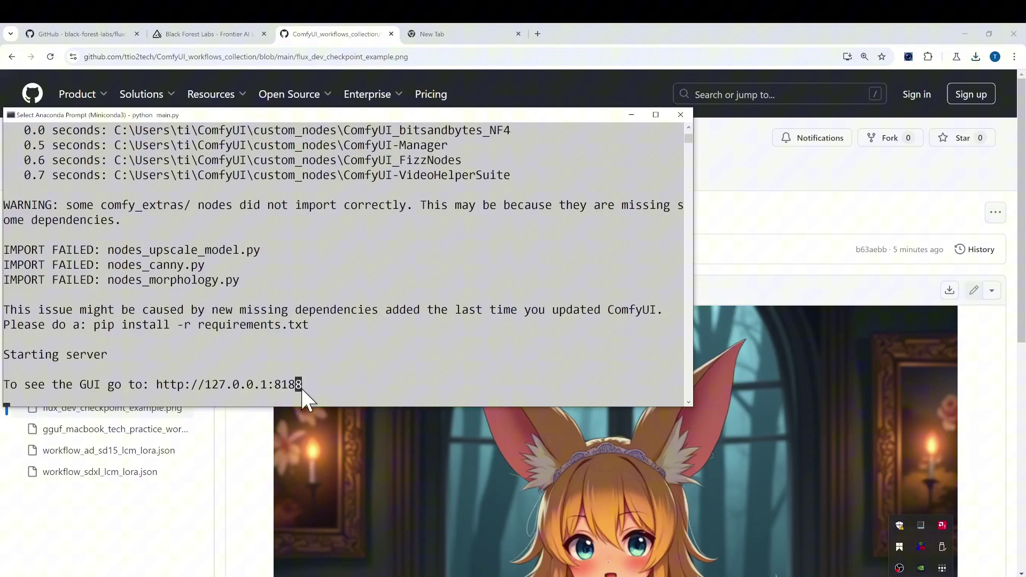
{"action": "left_click_drag", "start_coordinate": [158, 386], "coordinate": [301, 387]}
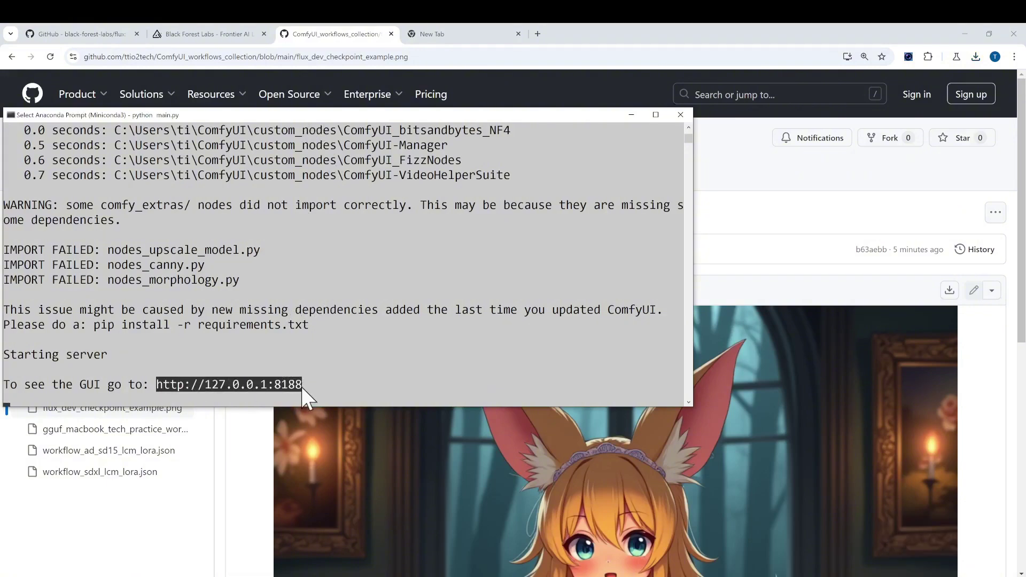
{"action": "right_click", "coordinate": [273, 393]}
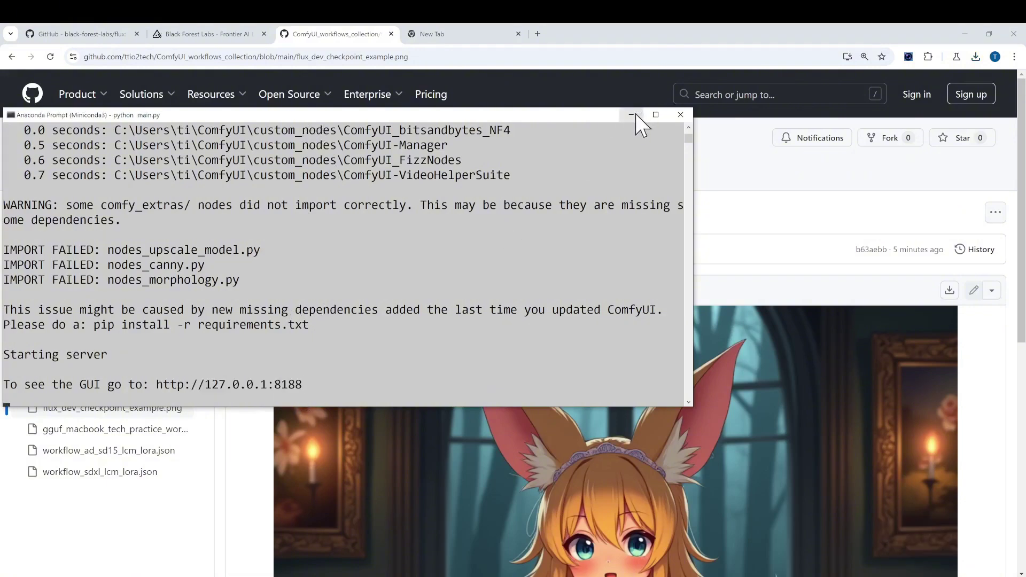
{"action": "left_click", "coordinate": [464, 36]}
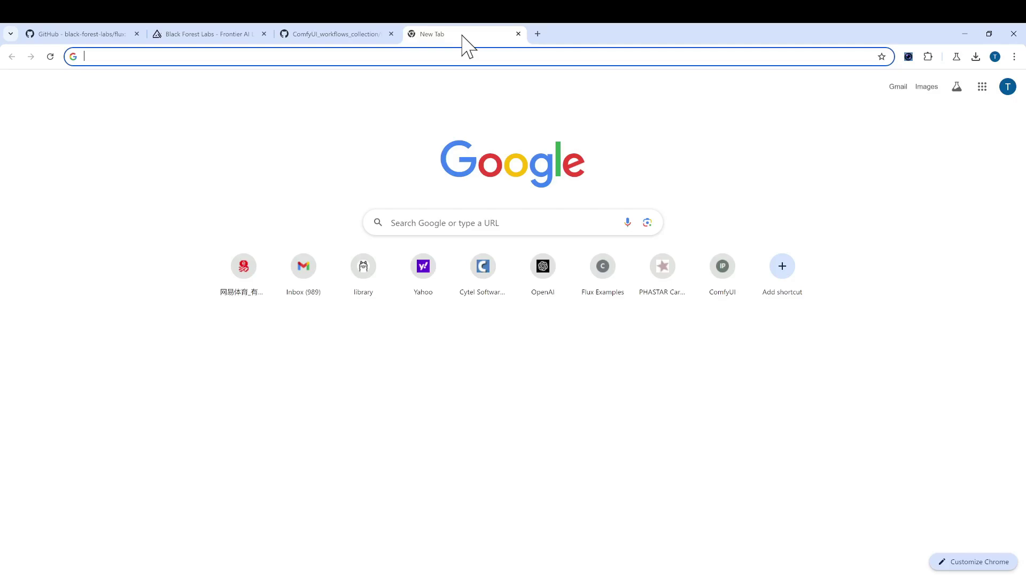
{"action": "left_click", "coordinate": [411, 57]}
{"action": "type", "text": "http://127.0.0.1:8188"}
{"action": "key", "text": "Return"}
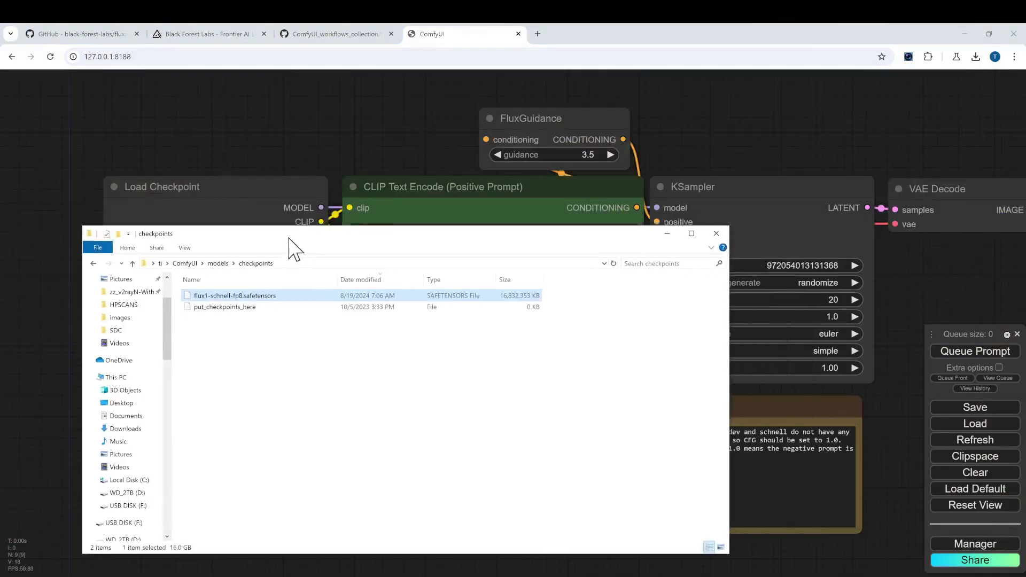
{"action": "left_click_drag", "start_coordinate": [288, 238], "coordinate": [455, 132]}
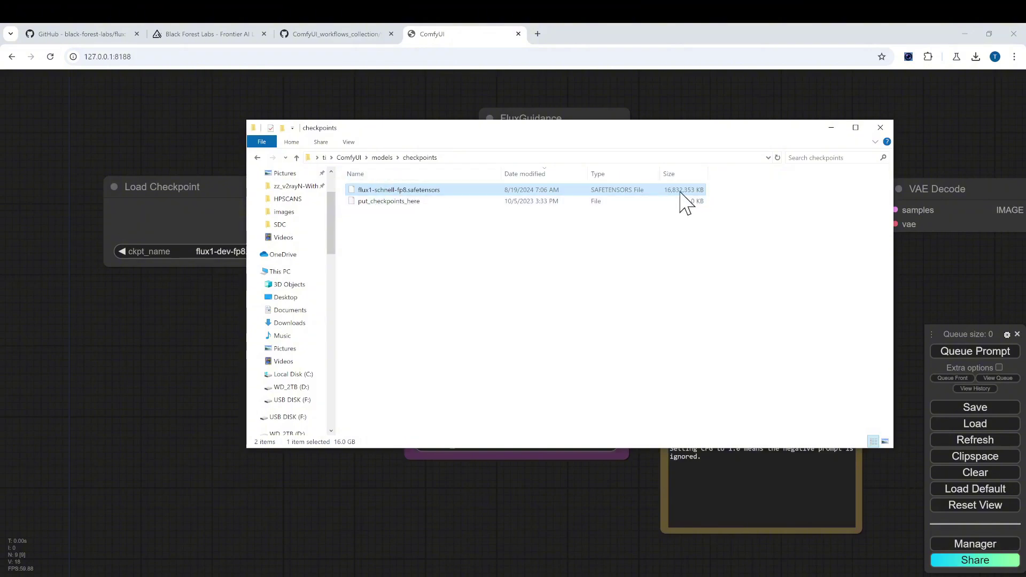
Step: Switch the Load Checkpoint model to flux1-schnell-fp8.safetensors
{"action": "left_click", "coordinate": [831, 128]}
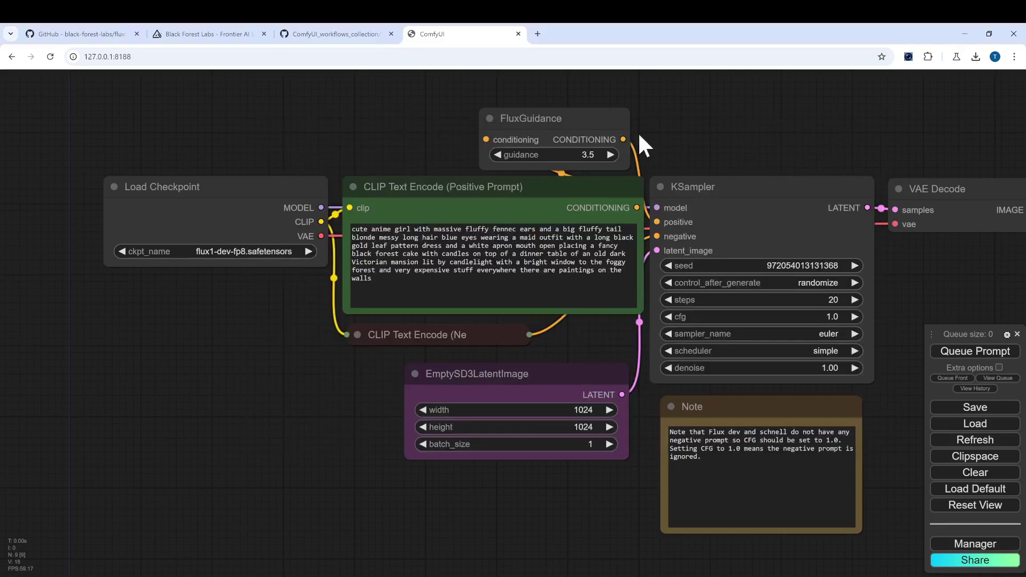
{"action": "left_click", "coordinate": [227, 255]}
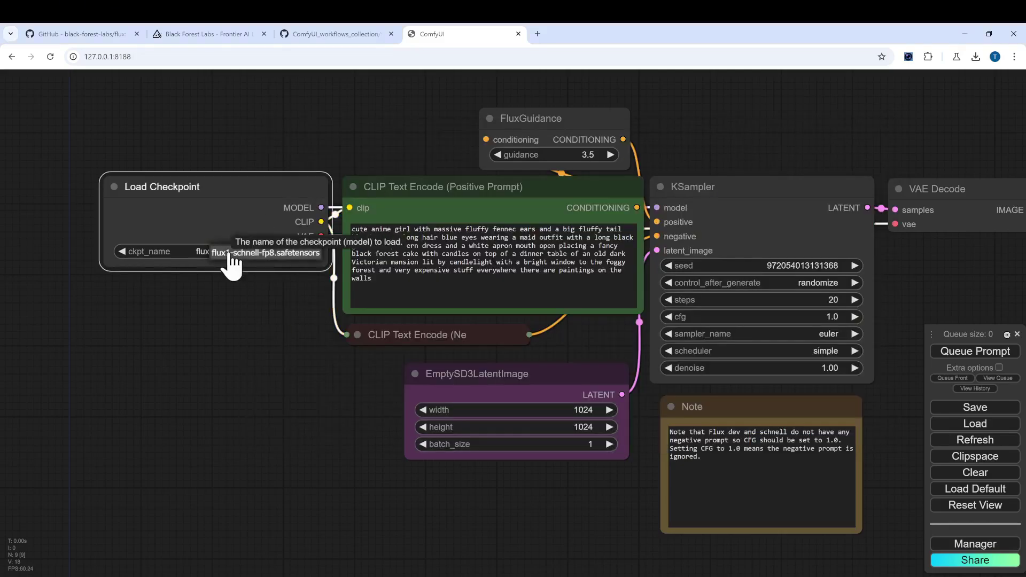
{"action": "left_click", "coordinate": [229, 260]}
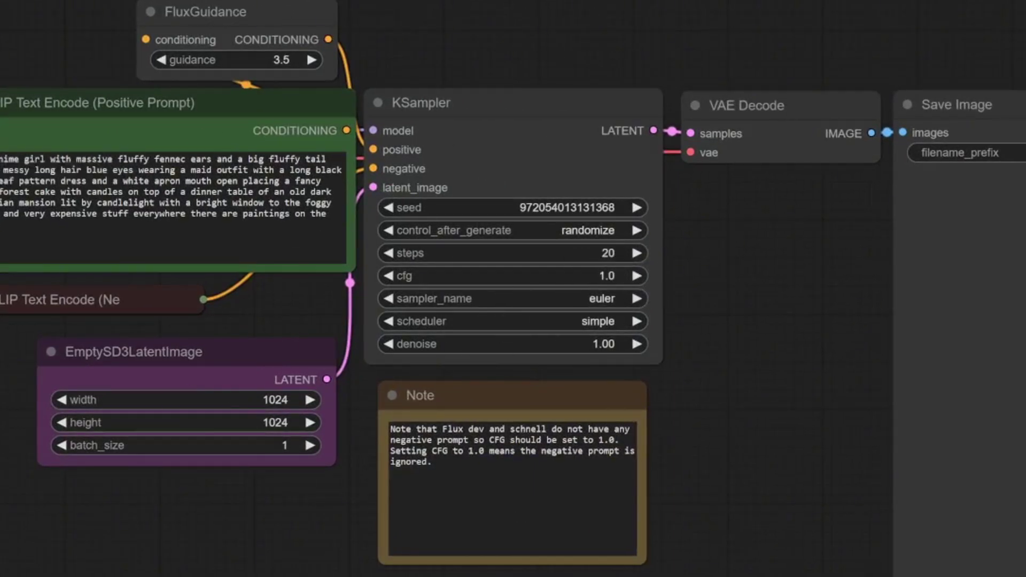
Step: Set the KSampler steps to 4
{"action": "left_click", "coordinate": [606, 251]}
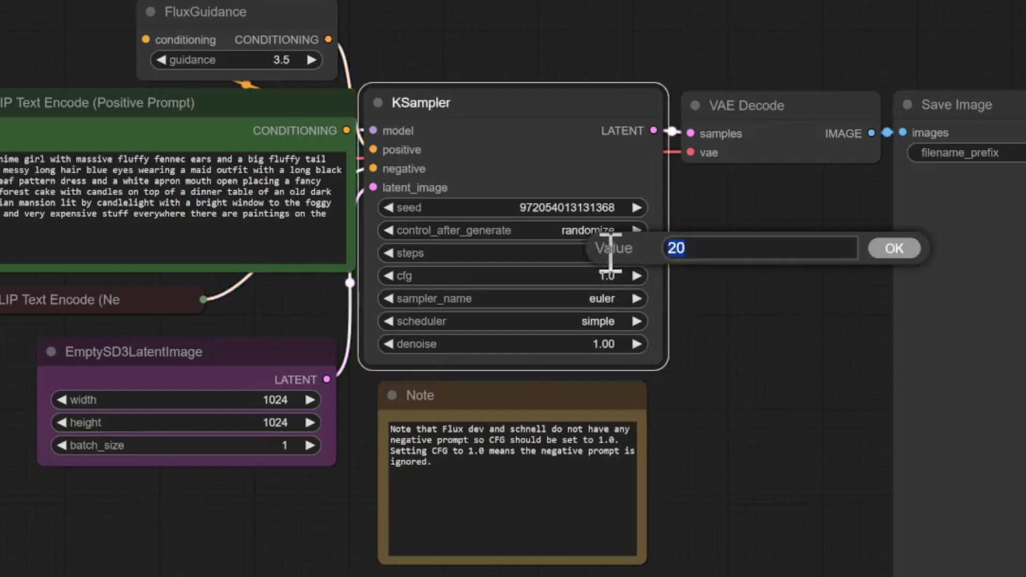
{"action": "type", "text": "4"}
{"action": "key", "text": "Return"}
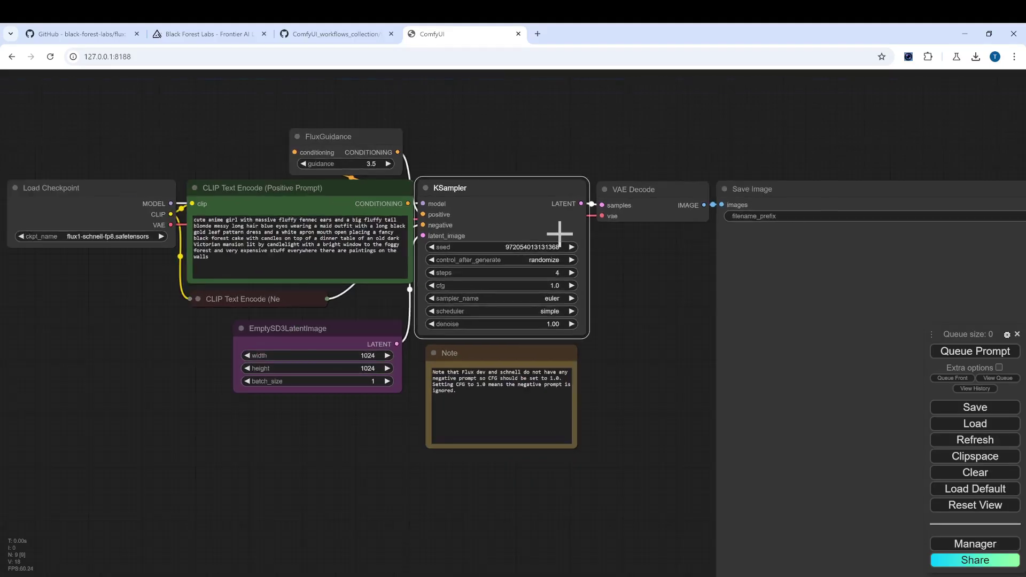
Step: Move Save Image below VAE Decode and replace the prompt with the brown-hat cat 'Tech-Practice' text
{"action": "left_click_drag", "start_coordinate": [824, 191], "coordinate": [720, 273]}
{"action": "left_click_drag", "start_coordinate": [746, 235], "coordinate": [811, 184]}
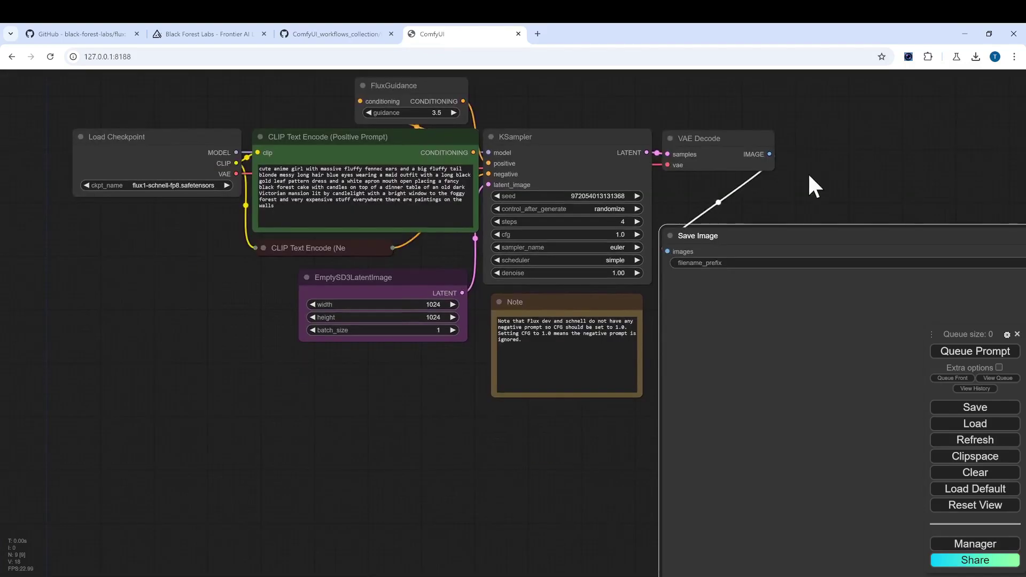
{"action": "left_click_drag", "start_coordinate": [301, 209], "coordinate": [250, 172]}
{"action": "key", "text": "BackSpace"}
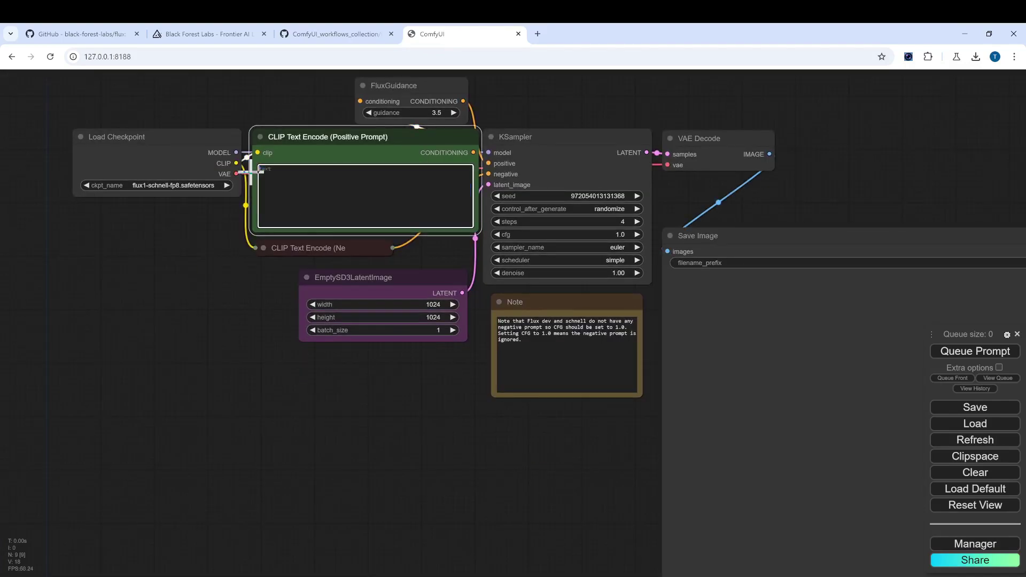
{"action": "type", "text": "cat wears a brown hat, hold a sign saying \"Tech-Practice\""}
Step: Set the KSampler control_after_generate option to increment
{"action": "scroll", "coordinate": [245, 274], "scroll_direction": "up", "scroll_amount": 3}
{"action": "left_click_drag", "start_coordinate": [245, 275], "coordinate": [201, 531]}
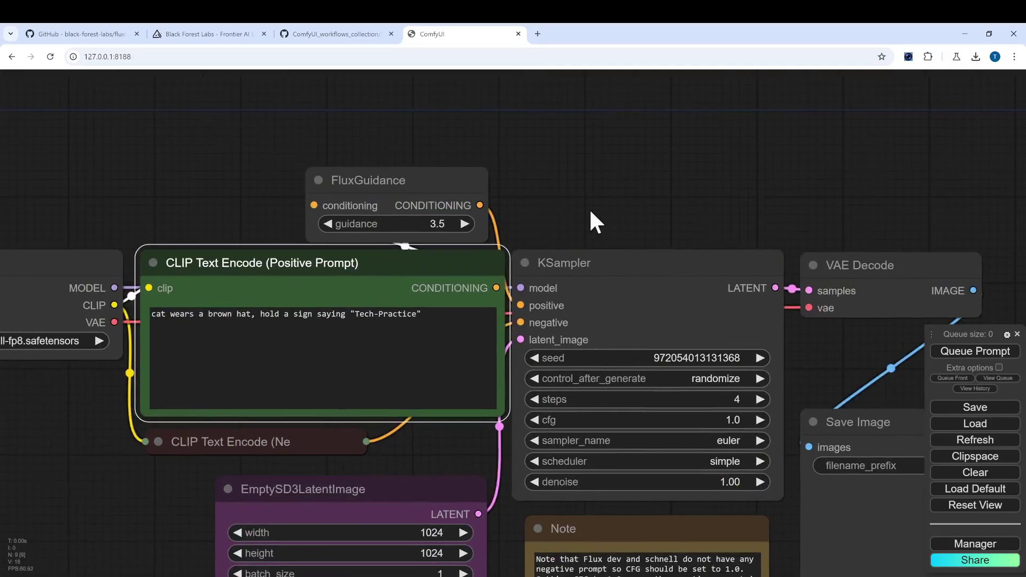
{"action": "left_click_drag", "start_coordinate": [591, 222], "coordinate": [595, 160]}
{"action": "scroll", "coordinate": [88, 417], "scroll_direction": "down", "scroll_amount": 1}
{"action": "scroll", "coordinate": [57, 385], "scroll_direction": "down", "scroll_amount": 1}
{"action": "scroll", "coordinate": [270, 294], "scroll_direction": "down", "scroll_amount": 1}
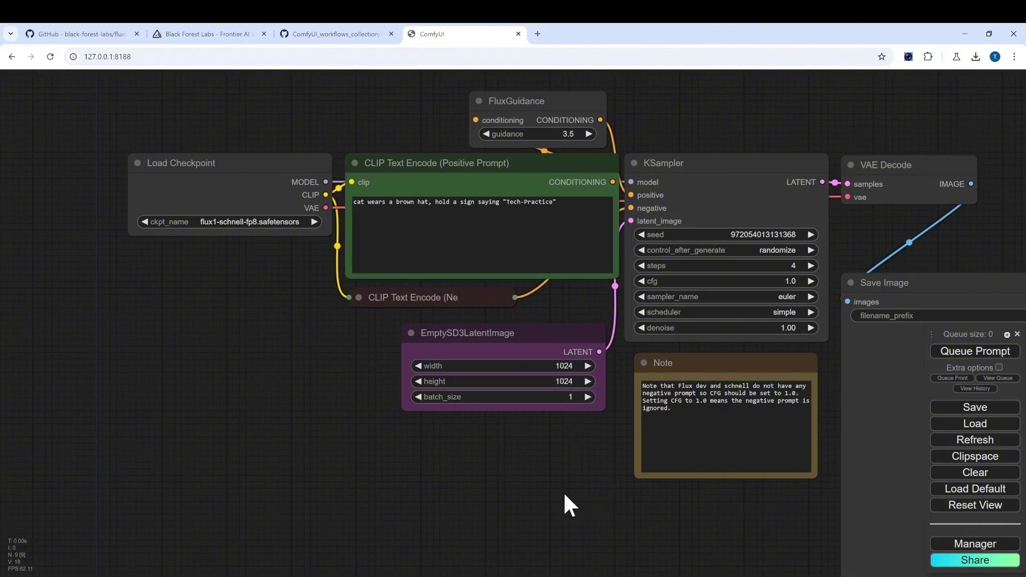
{"action": "left_click_drag", "start_coordinate": [566, 502], "coordinate": [180, 473]}
{"action": "left_click", "coordinate": [389, 210]}
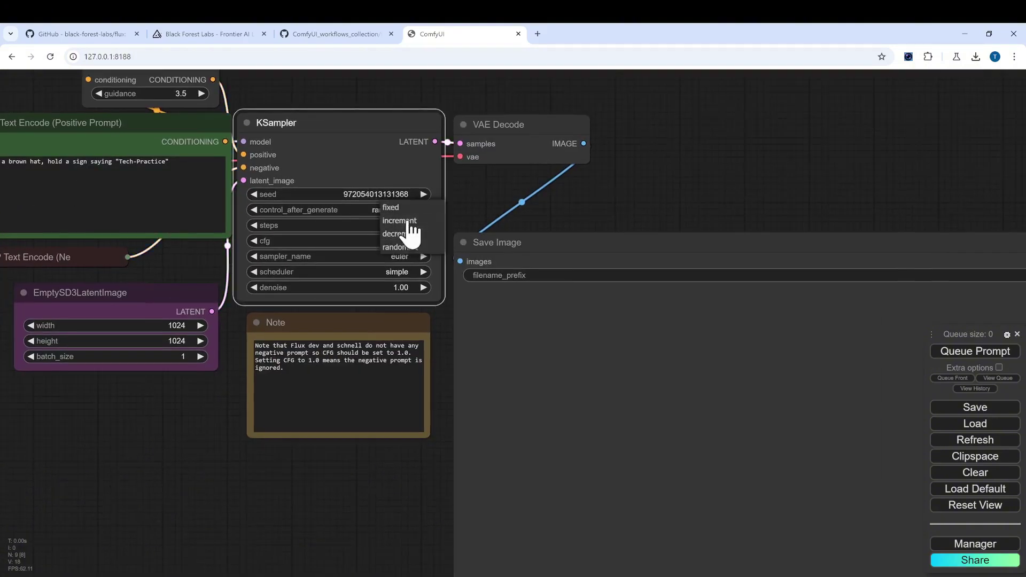
{"action": "left_click", "coordinate": [410, 221]}
Step: Frame the whole workflow, select Save Image, and place Task Manager beside the console
{"action": "scroll", "coordinate": [625, 221], "scroll_direction": "down", "scroll_amount": 4}
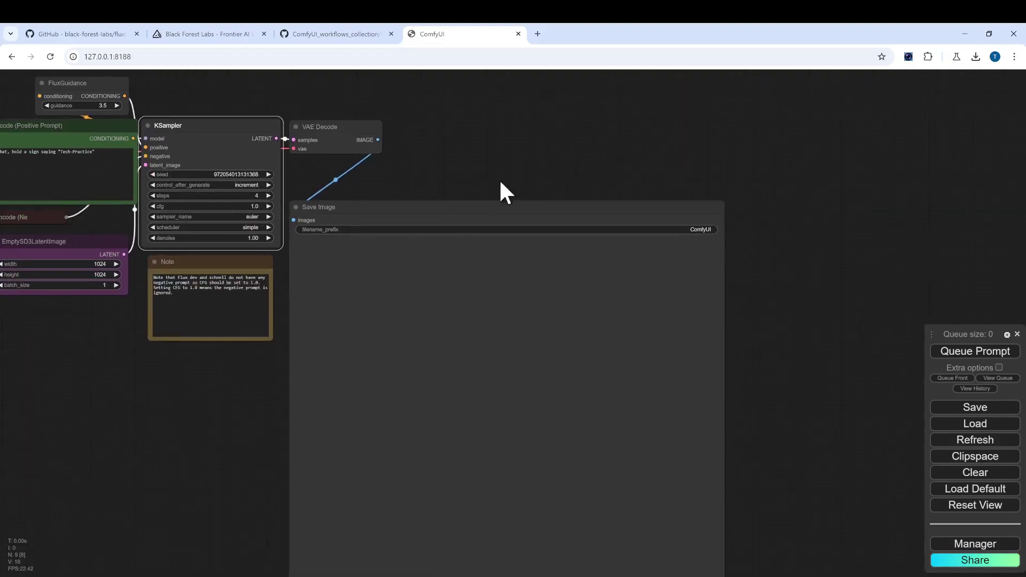
{"action": "left_click_drag", "start_coordinate": [502, 190], "coordinate": [677, 191]}
{"action": "left_click", "coordinate": [658, 203]}
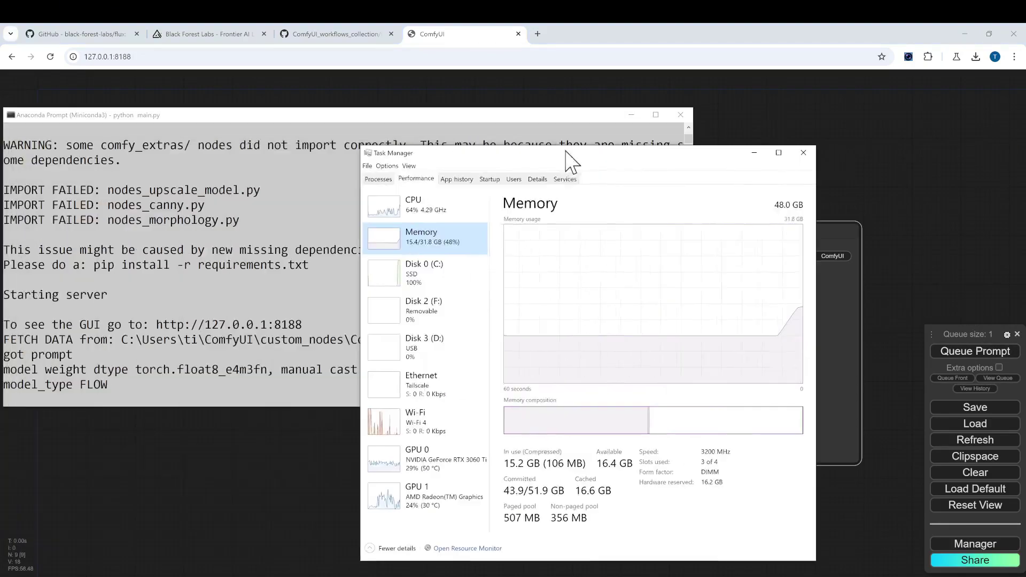
{"action": "left_click_drag", "start_coordinate": [566, 153], "coordinate": [705, 121]}
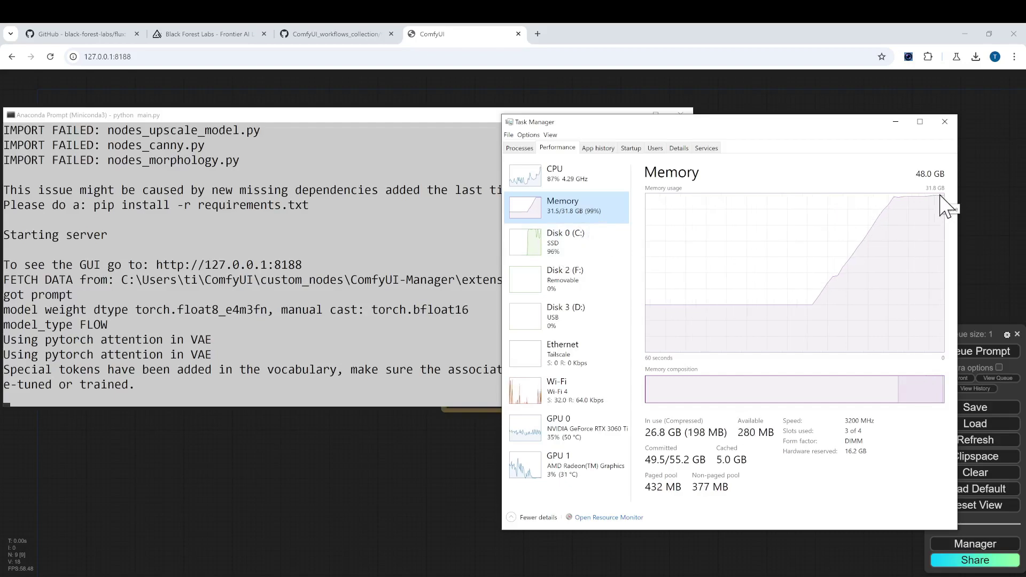
Step: Show GPU 0 with its graph set to Cuda, then check the console's sampling progress
{"action": "left_click", "coordinate": [584, 447]}
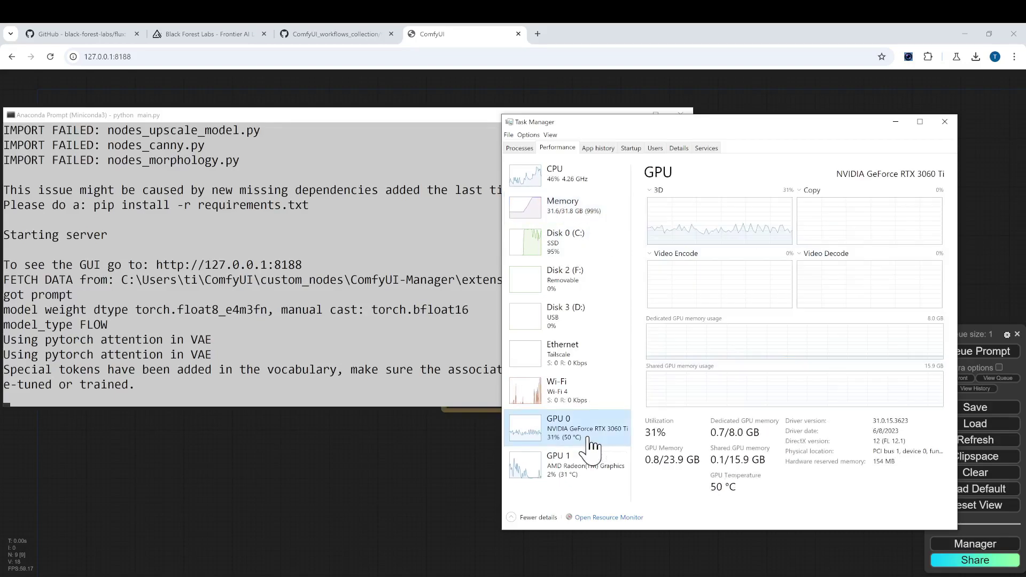
{"action": "left_click", "coordinate": [658, 191]}
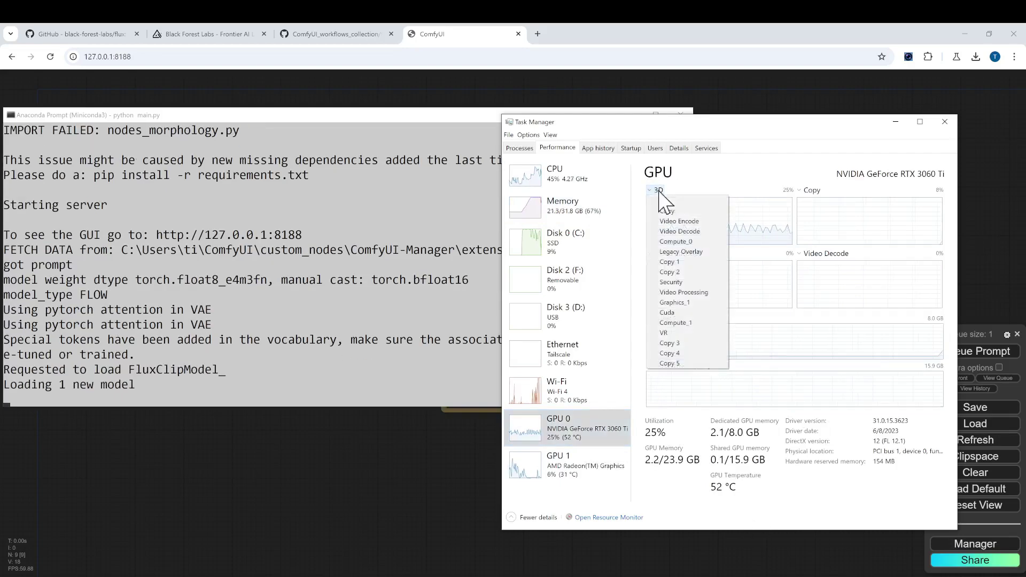
{"action": "left_click", "coordinate": [683, 315]}
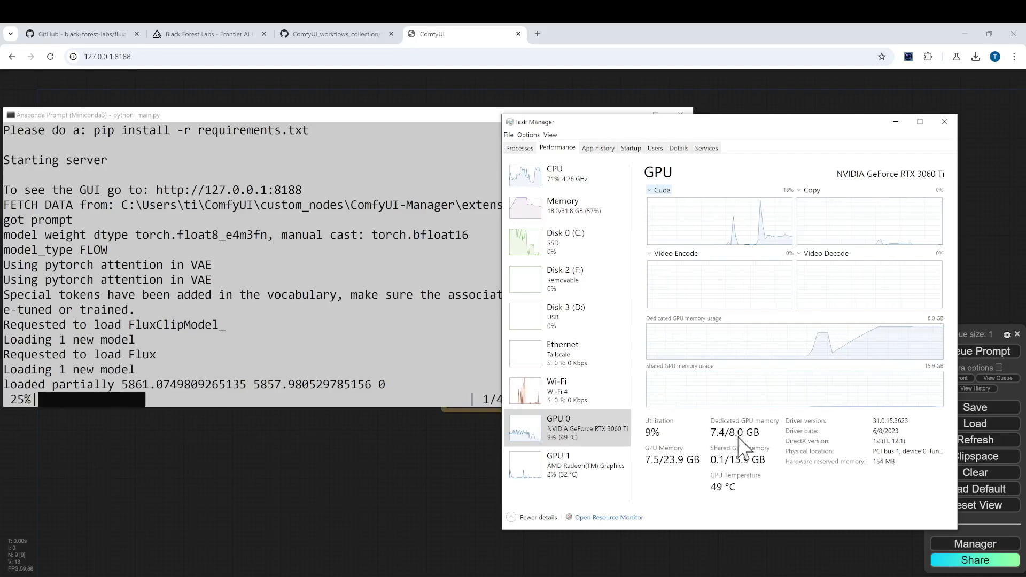
{"action": "left_click", "coordinate": [367, 316]}
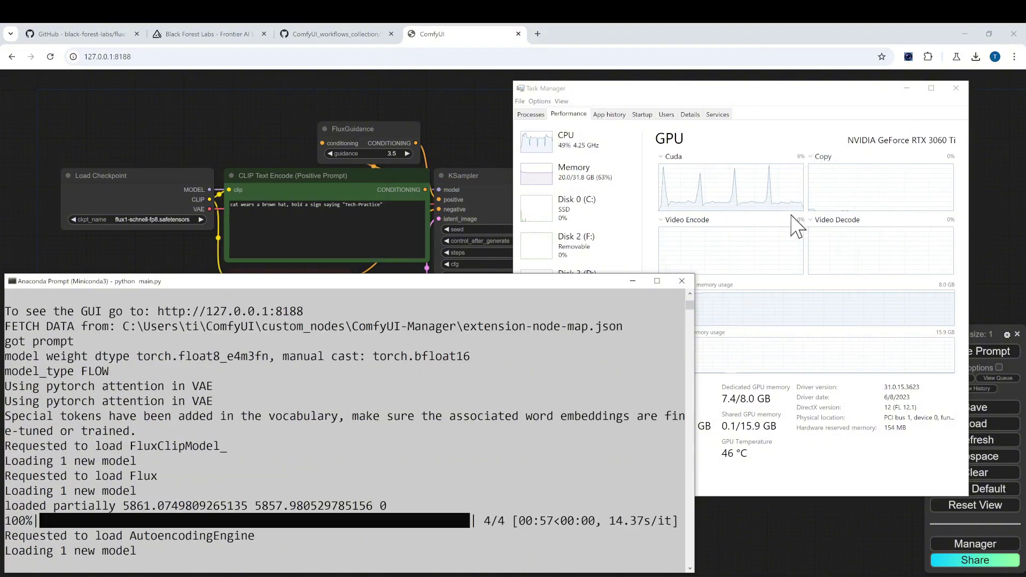
Step: Zoom in and resize the Save Image node so the Tech-Practice cat fills the view
{"action": "left_click", "coordinate": [925, 302]}
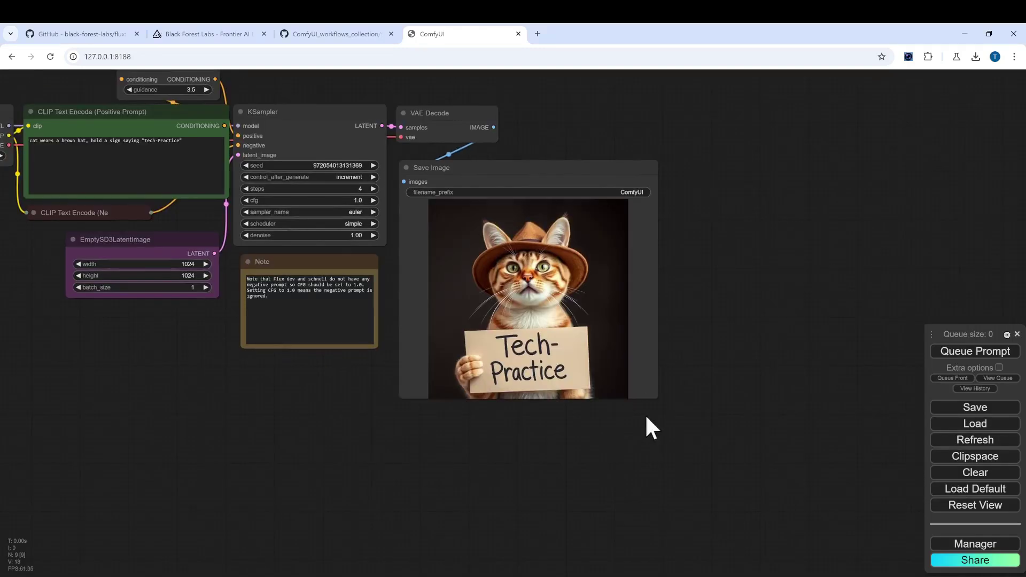
{"action": "left_click", "coordinate": [631, 369]}
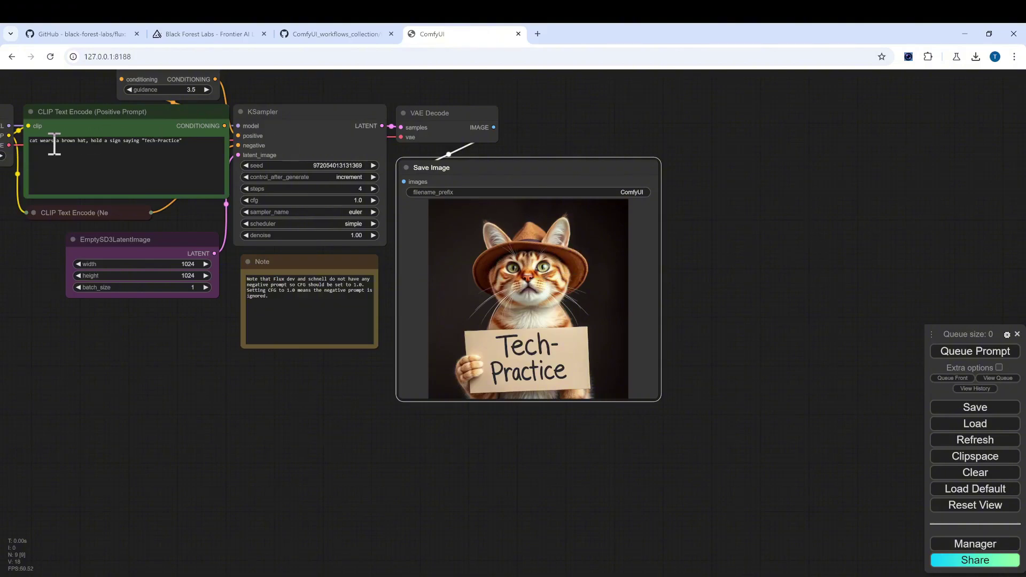
{"action": "scroll", "coordinate": [643, 353], "scroll_direction": "up", "scroll_amount": 3}
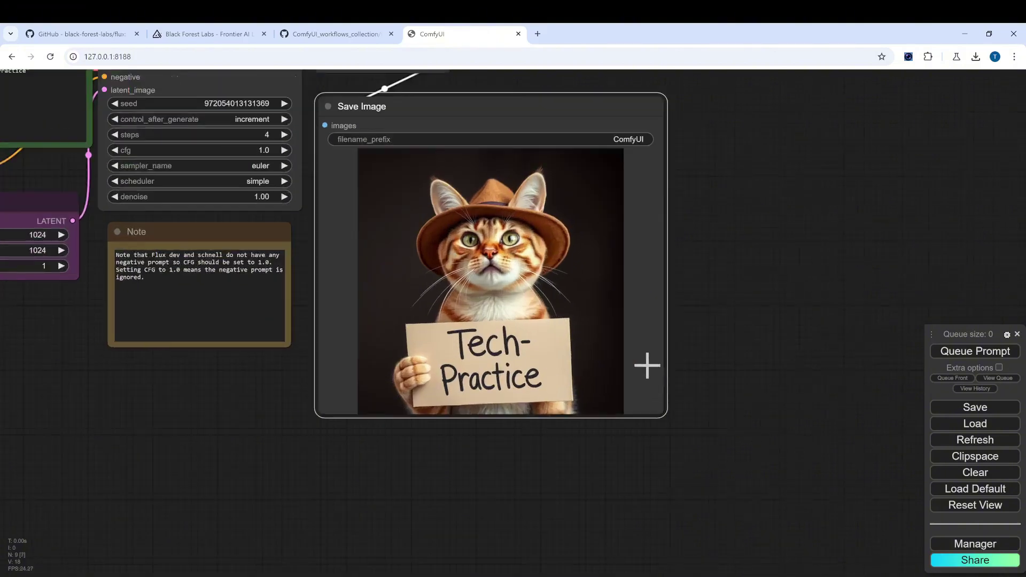
{"action": "left_click_drag", "start_coordinate": [667, 417], "coordinate": [857, 550]}
{"action": "left_click_drag", "start_coordinate": [893, 363], "coordinate": [715, 290]}
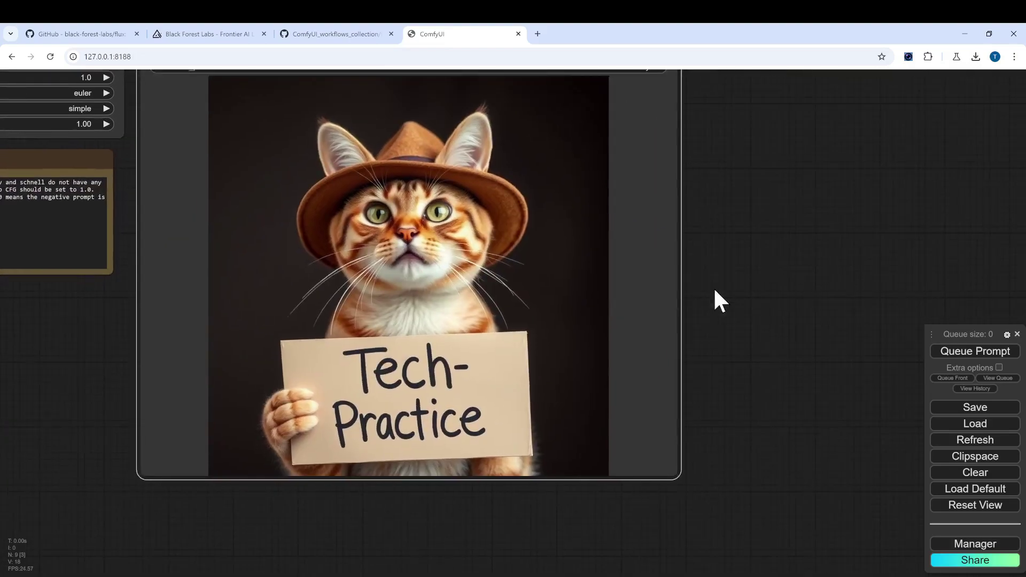